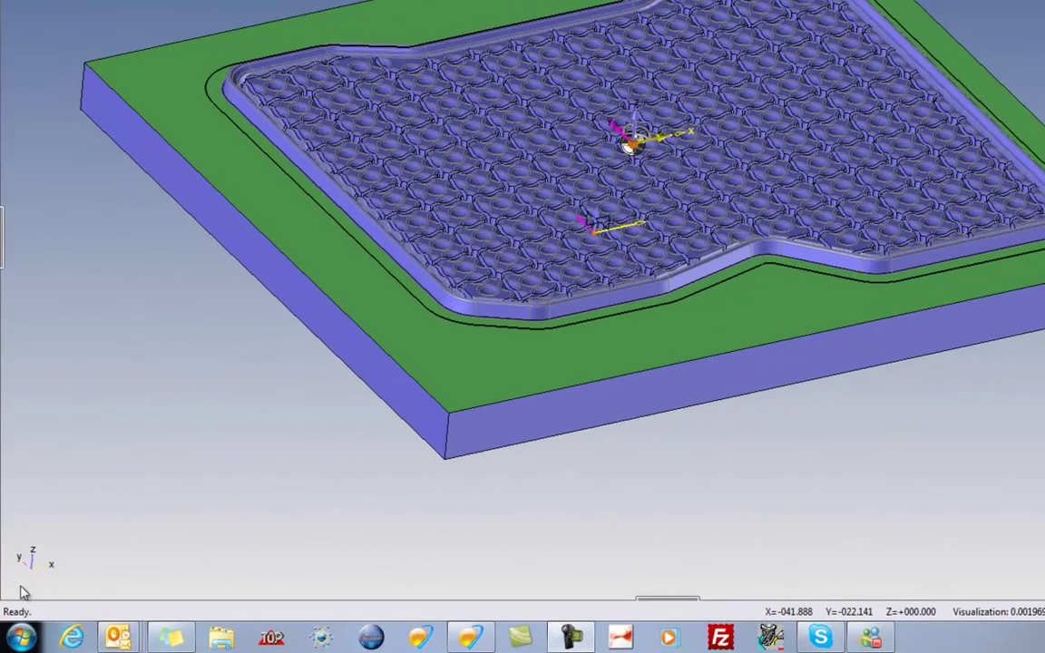
View the computer's system properties to check the processor and installed memory, and close the window.
click(17, 642)
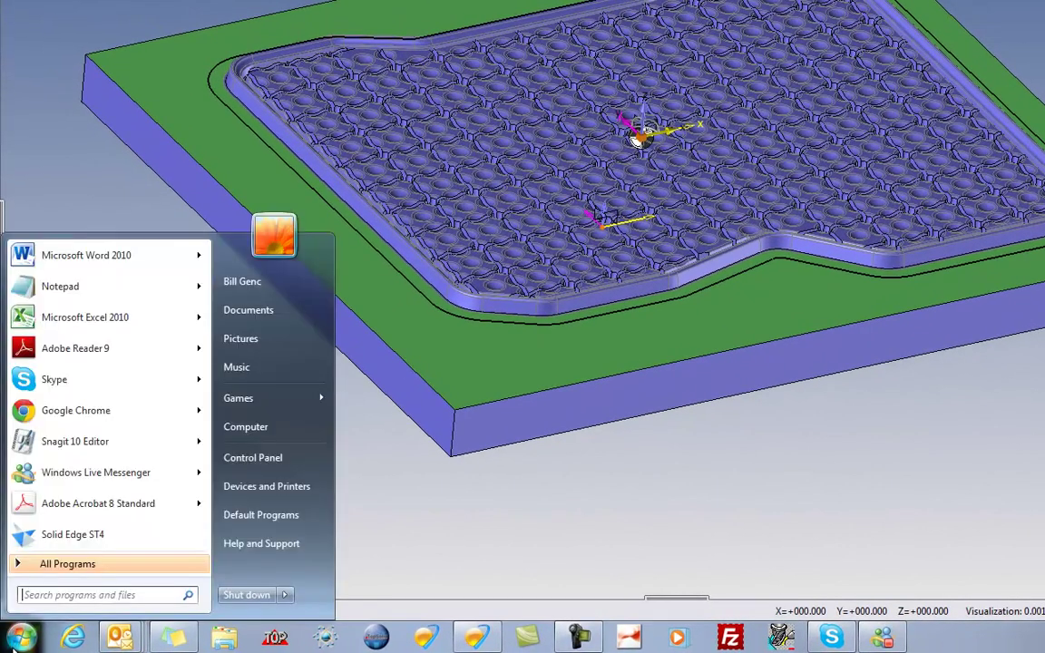
right_click(269, 428)
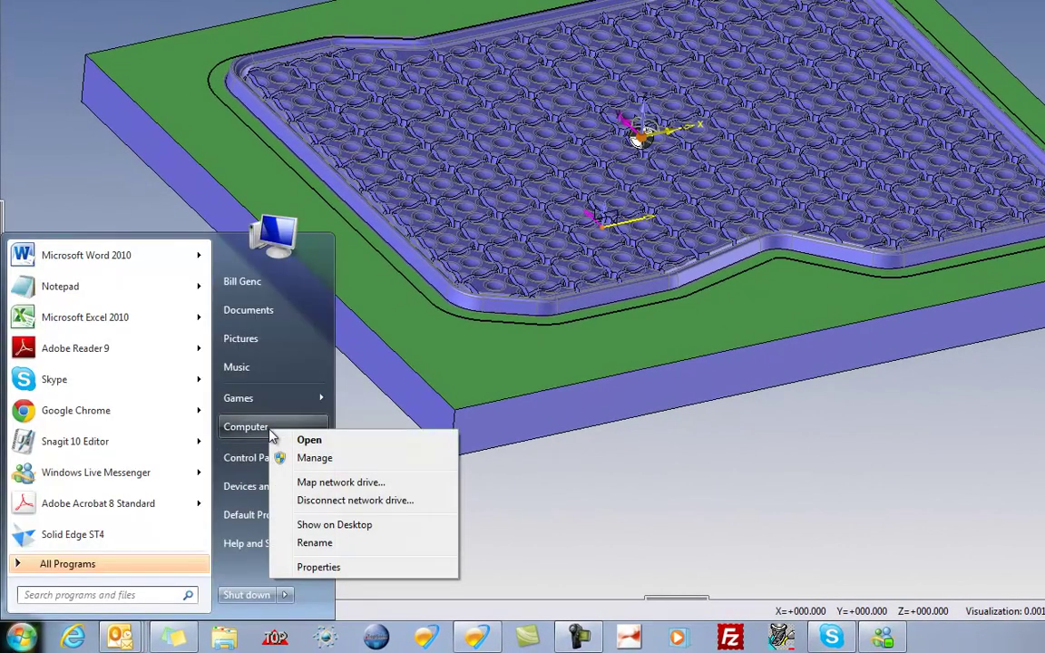
click(355, 576)
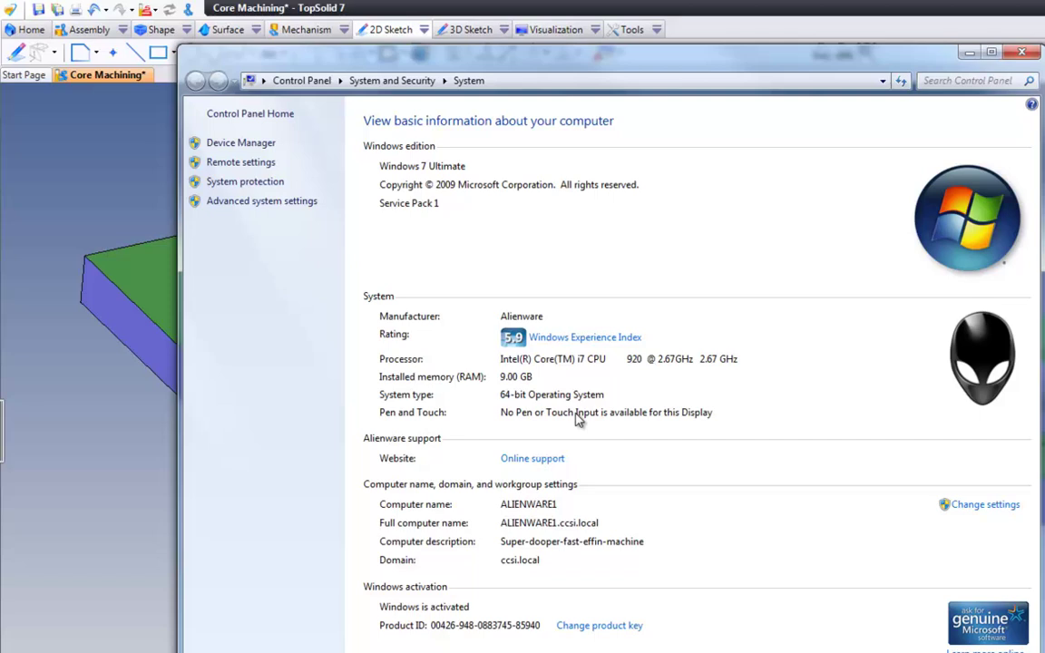
click(1022, 55)
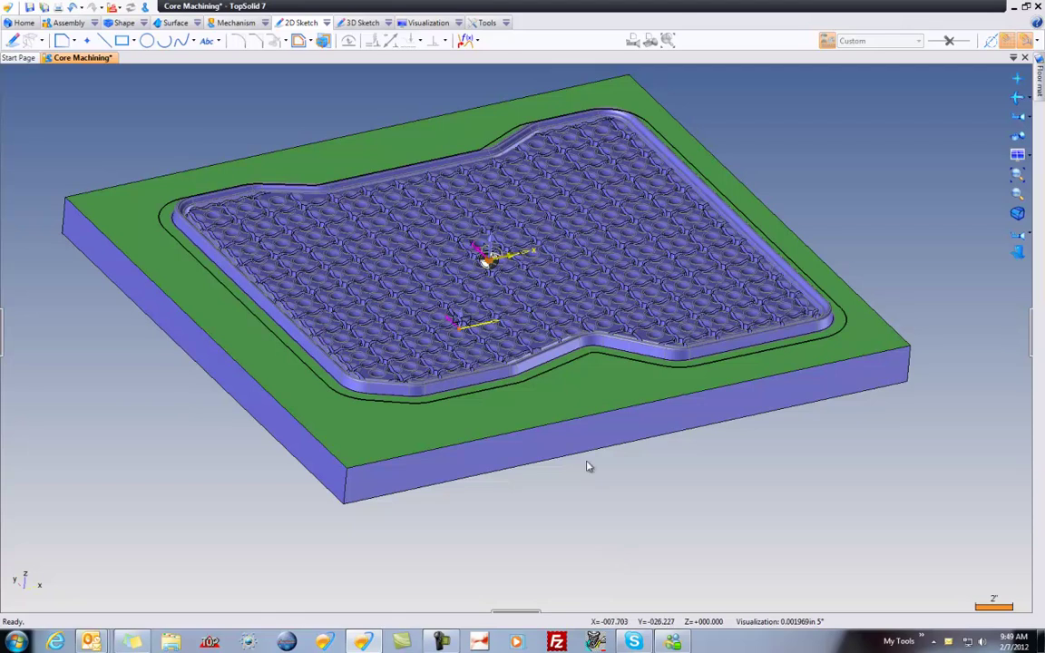
right_click(567, 402)
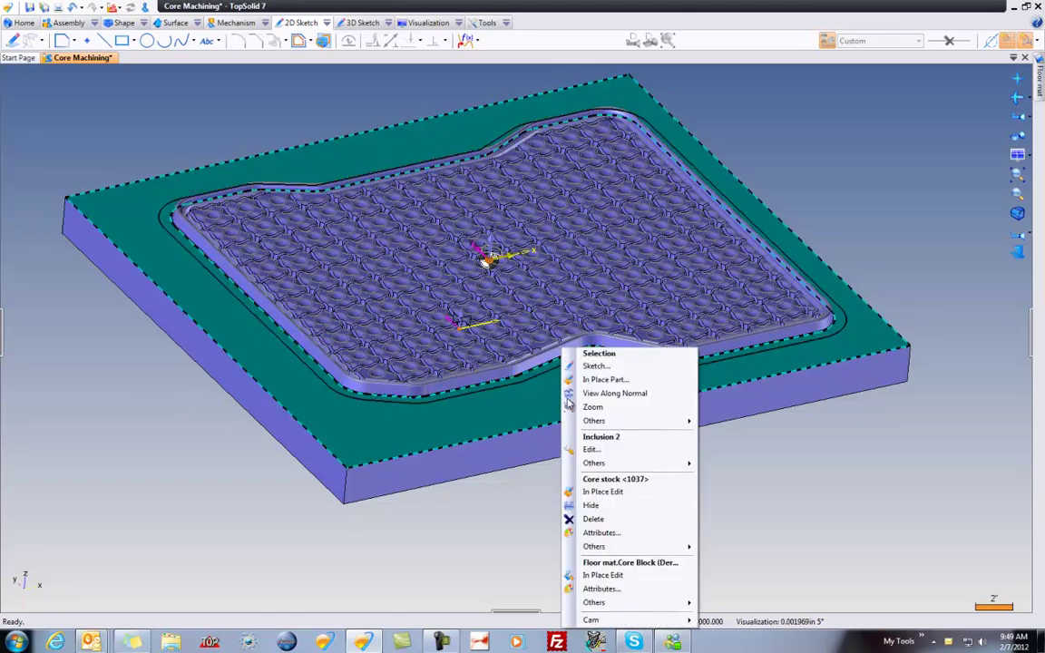
mouse_move(633, 609)
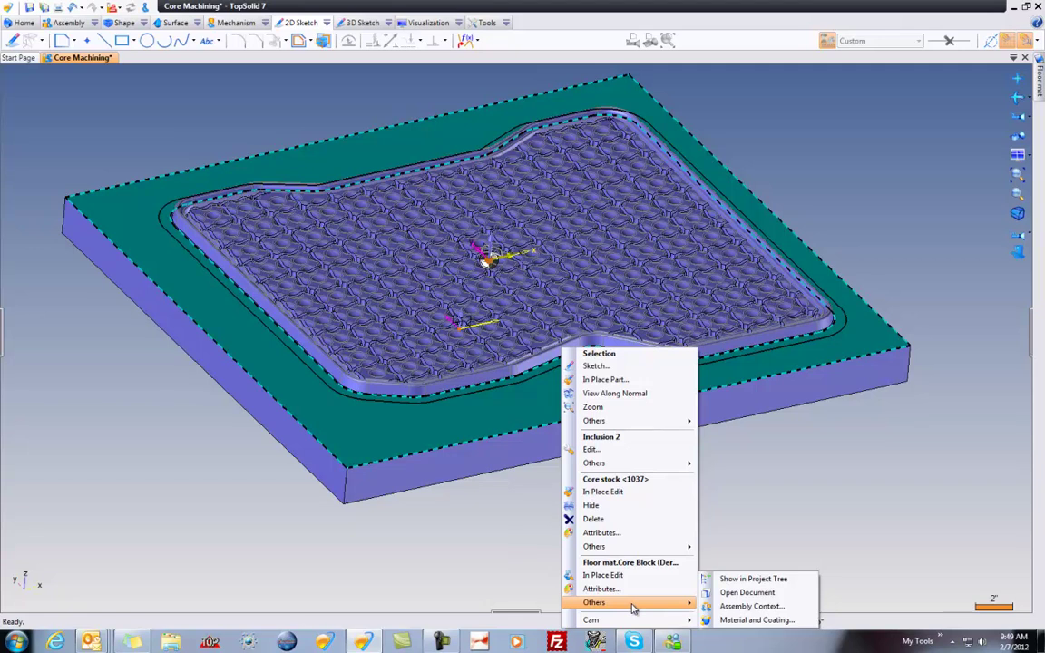
key(Escape)
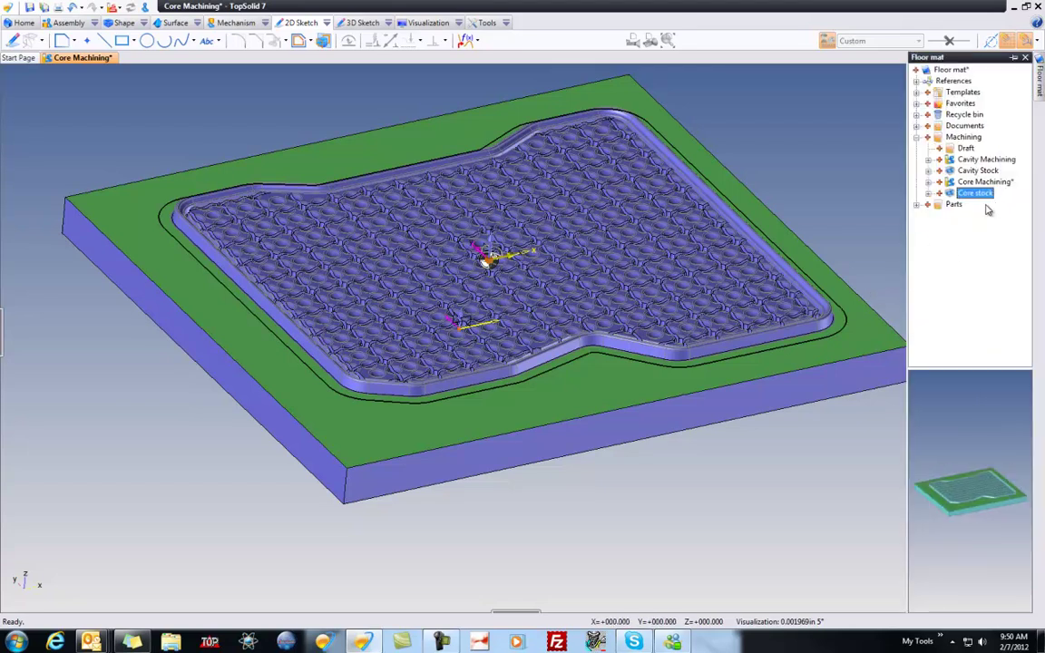
Open the Floor mat.Core Block part from the Floor mat assembly in the project's Parts folder.
click(917, 204)
click(929, 227)
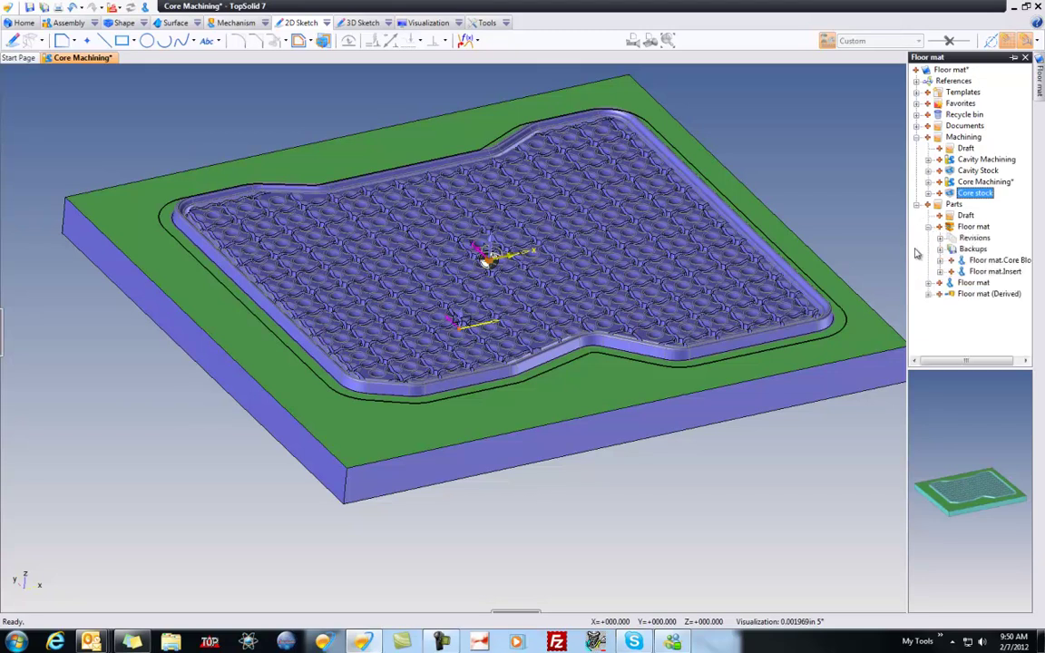
click(995, 272)
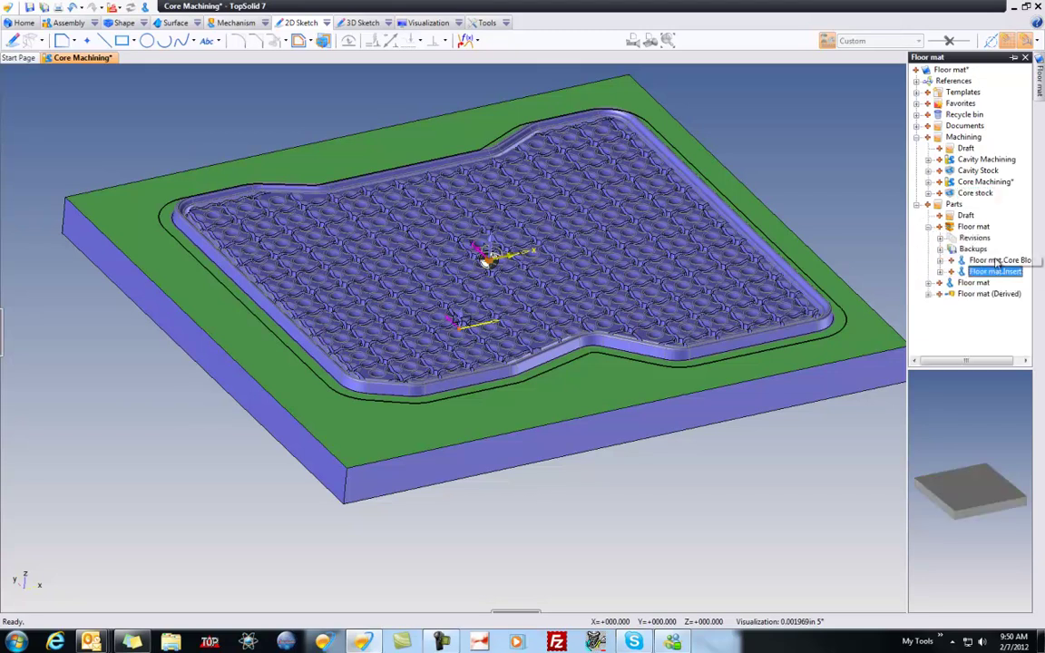
click(997, 261)
double_click(997, 261)
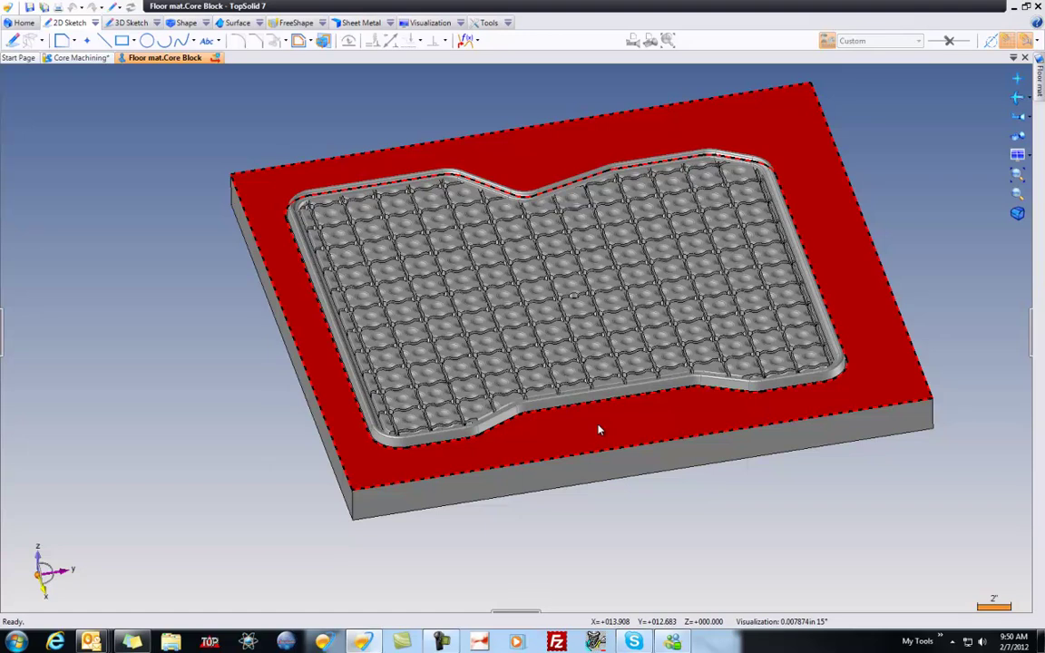
right_click(593, 421)
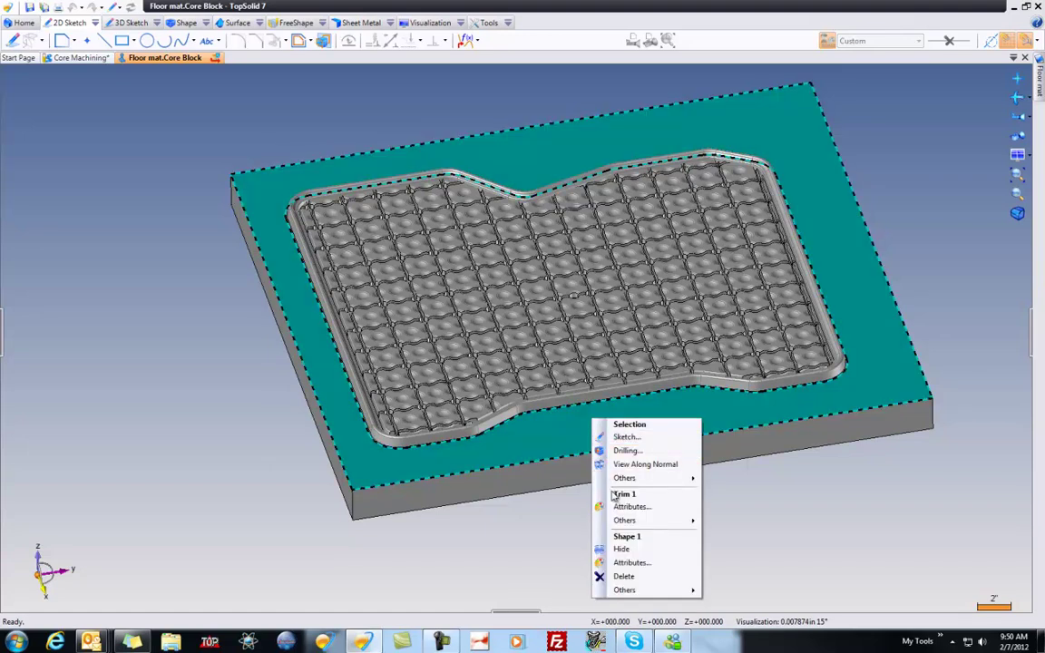
mouse_move(678, 594)
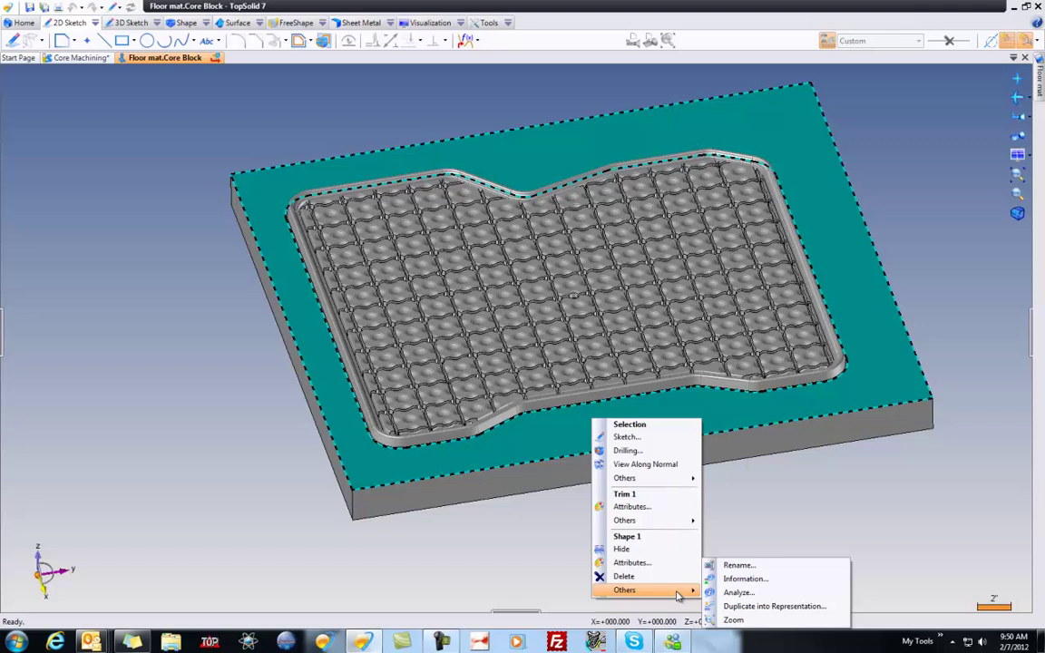
click(745, 579)
click(29, 74)
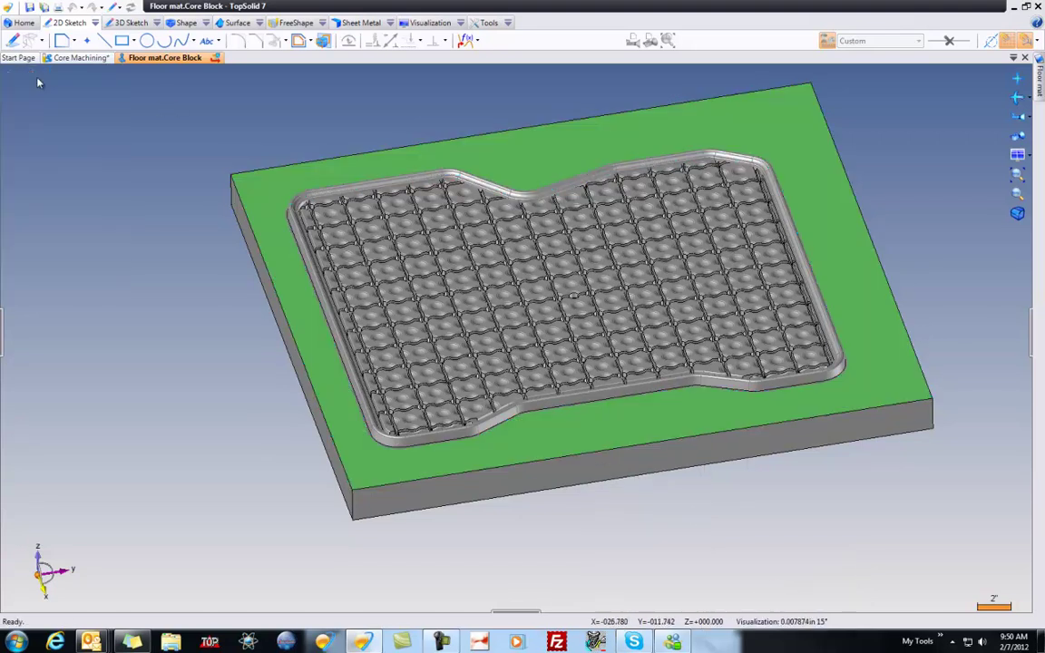
Analyze the core block's solid shape to check its number of faces.
right_click(629, 420)
mouse_move(725, 583)
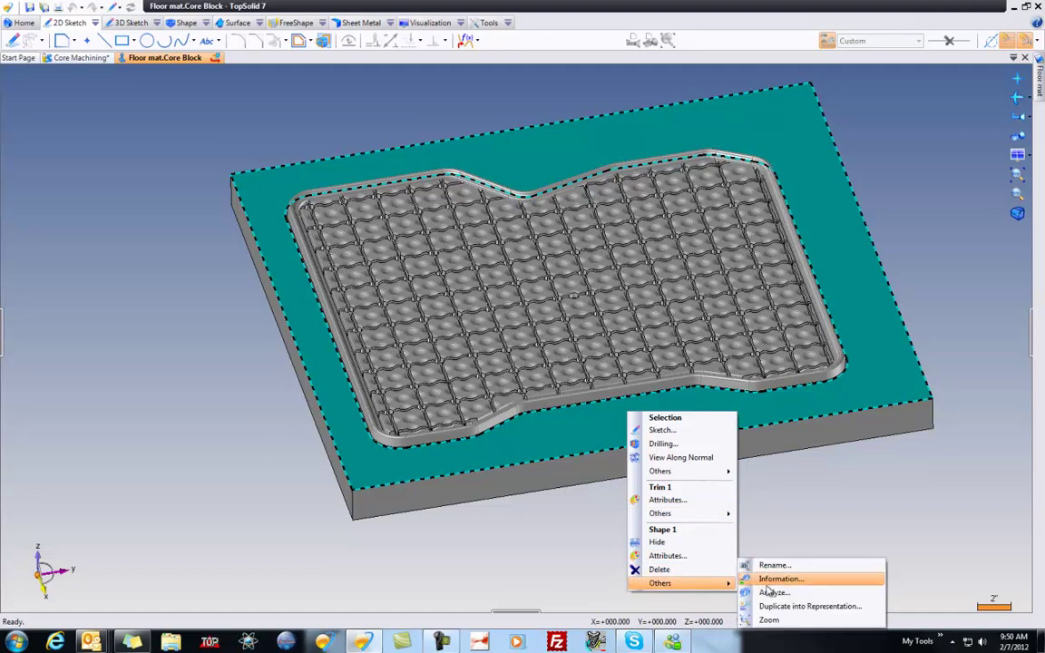
click(769, 593)
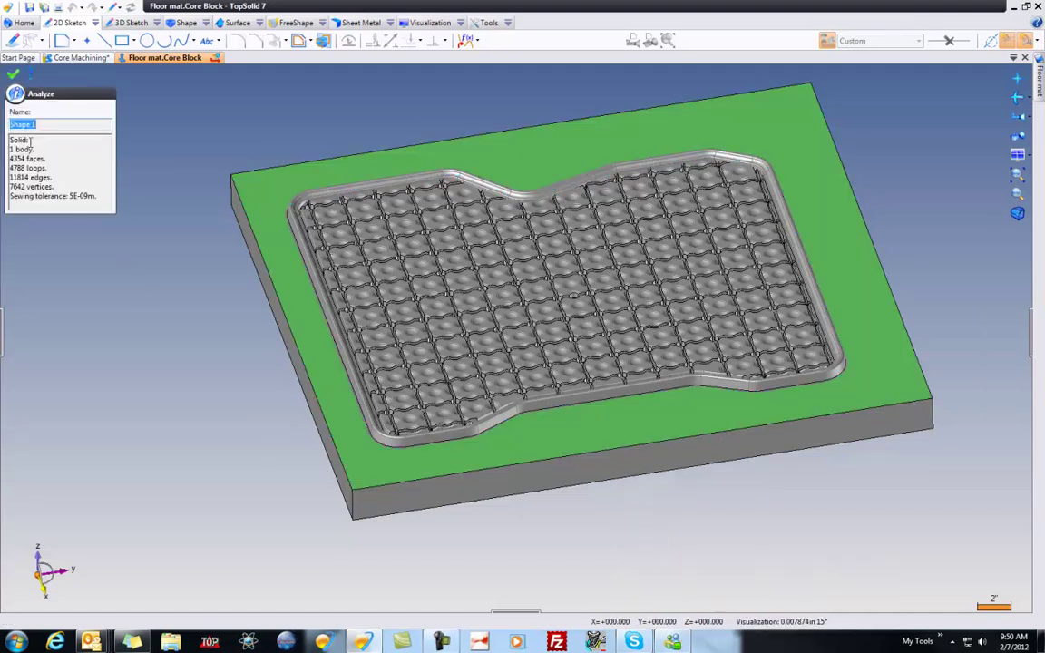
drag(43, 157, 8, 158)
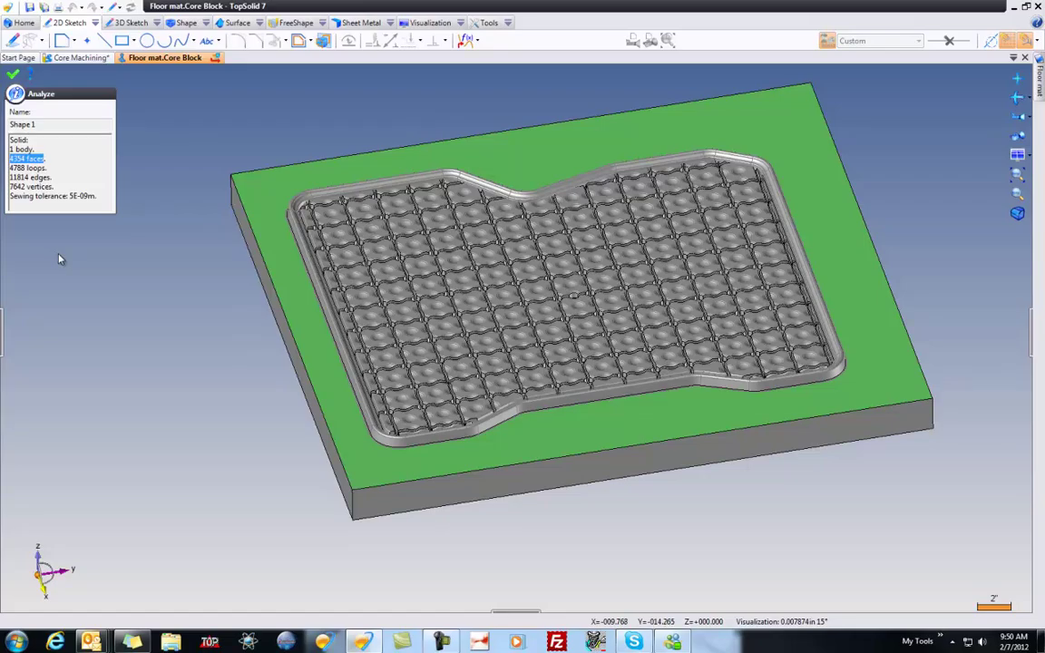
click(15, 74)
Examine the core block's domes and ribs up close, and close the part to return to the Core Machining document.
scroll(141, 234, up, 6)
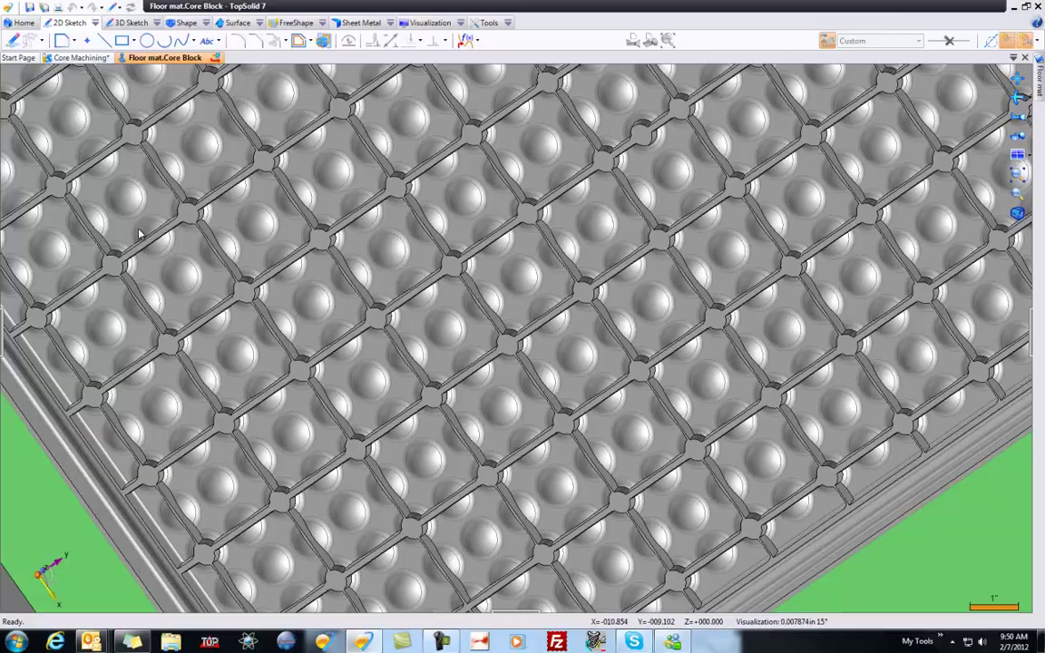
key(Up)
key(Up)
key(Up)
key(Up)
key(Up)
key(Up)
key(Up)
key(Up)
key(Up)
key(Up)
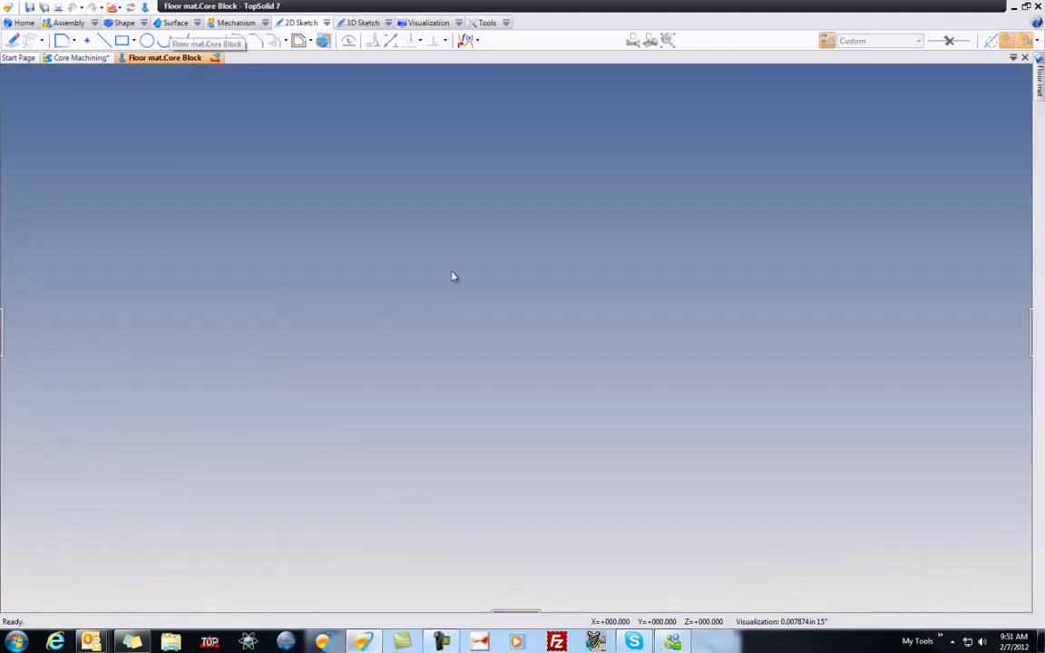
key(ctrl+F4)
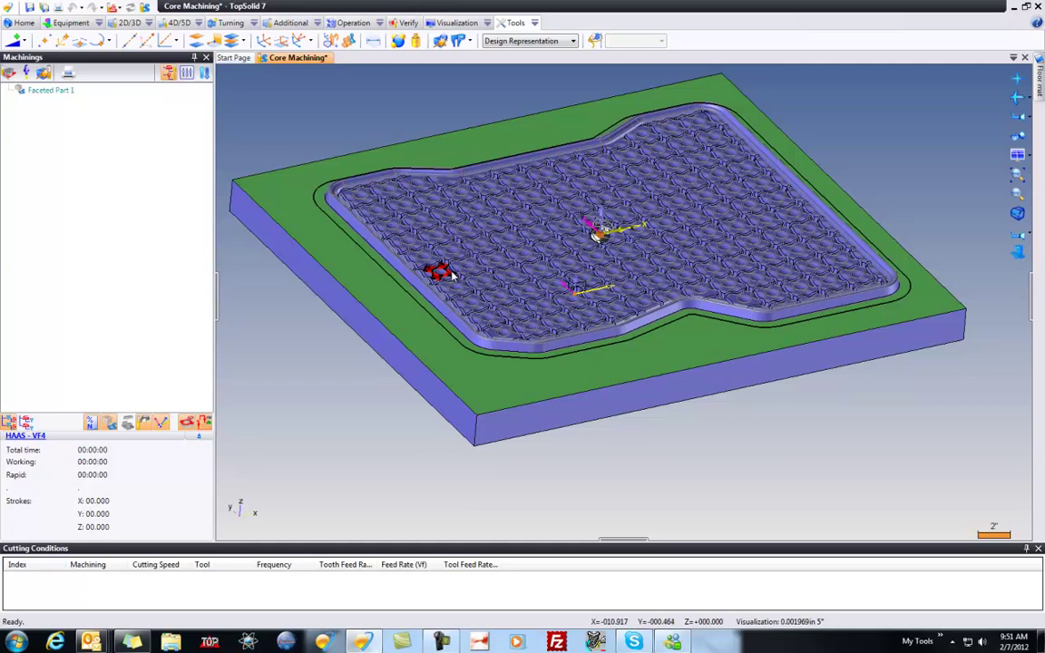
Start a 3D Finishing operation with raster passes and assign the 0.5 in extended-length ball nose mill in pocket T 1.
right_click(264, 133)
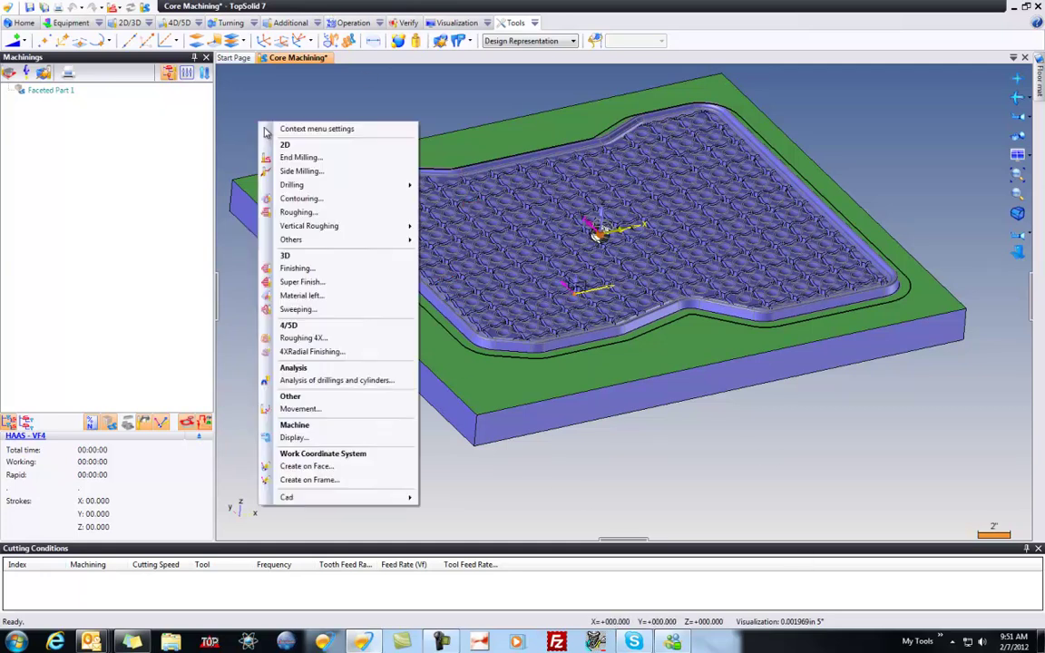
click(297, 268)
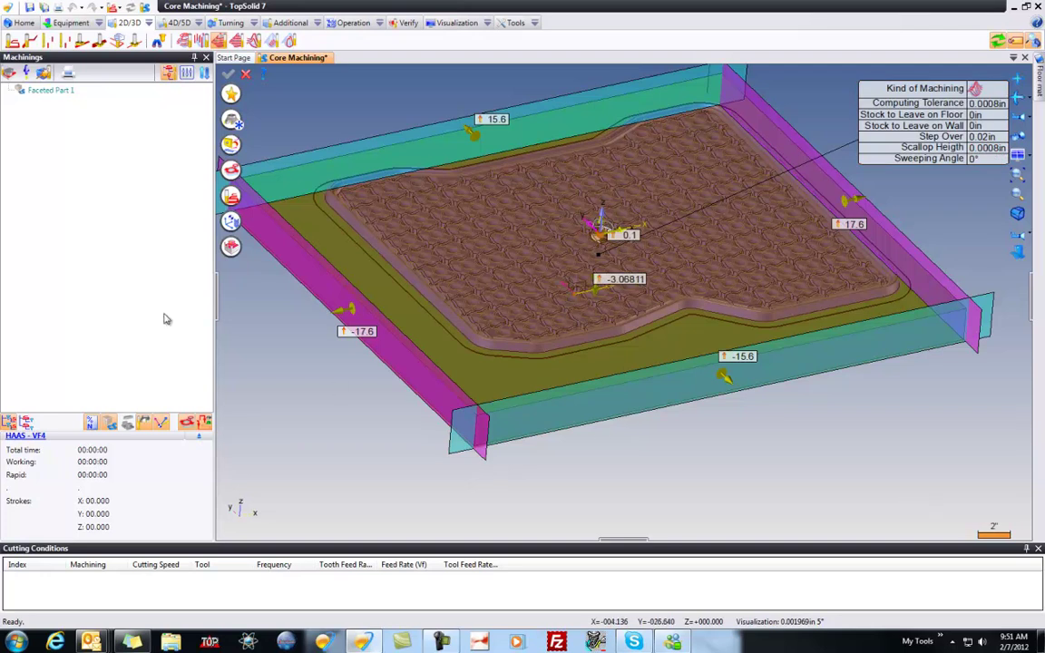
click(232, 121)
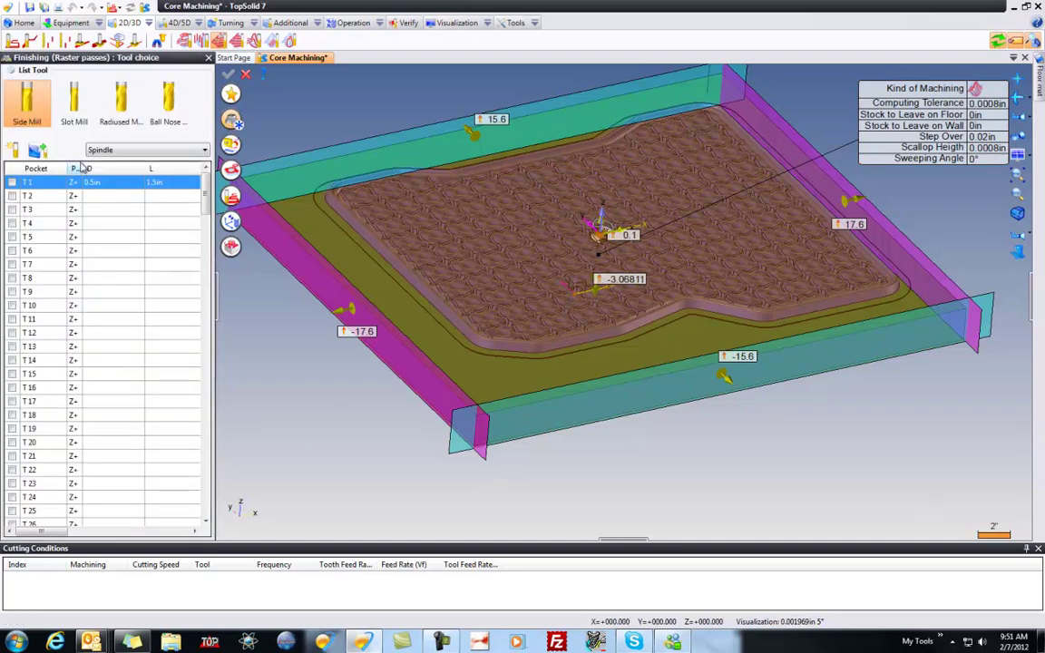
click(12, 184)
click(12, 184)
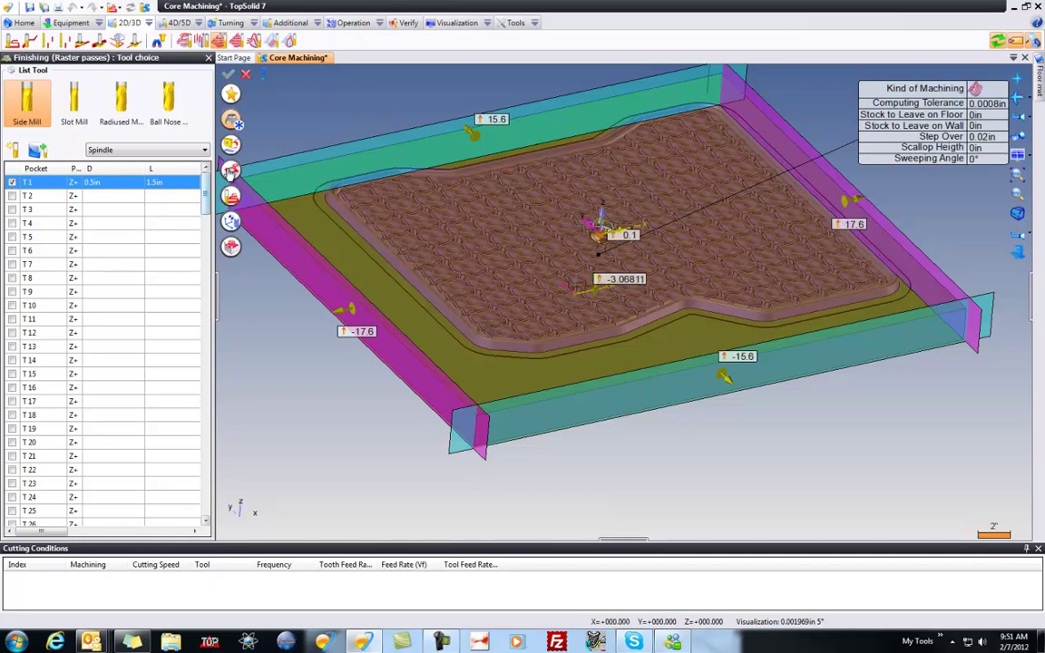
click(13, 185)
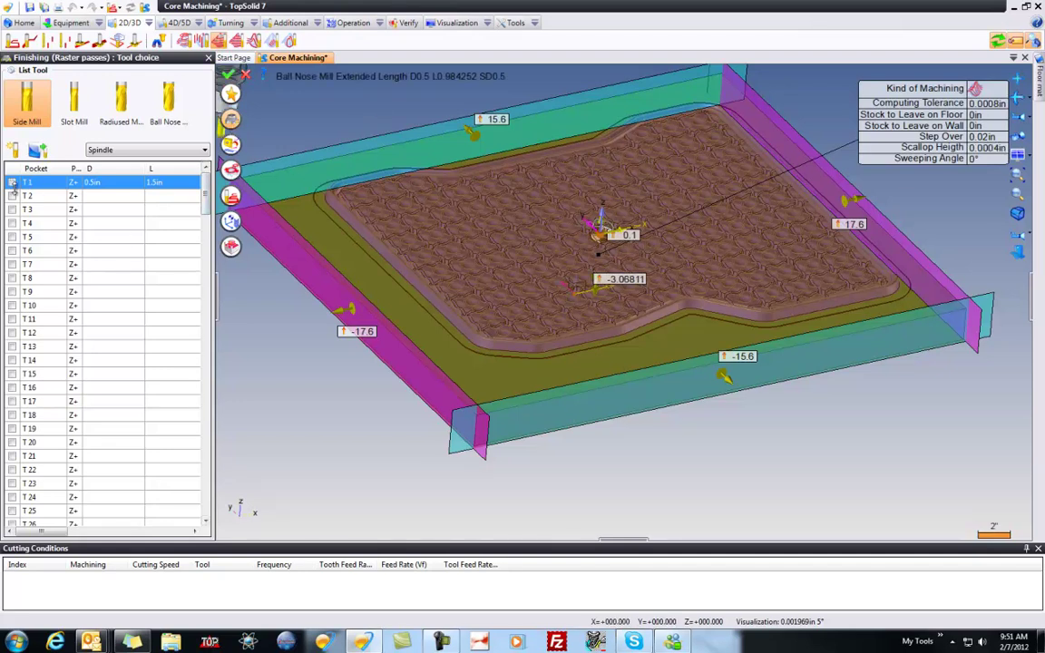
click(12, 184)
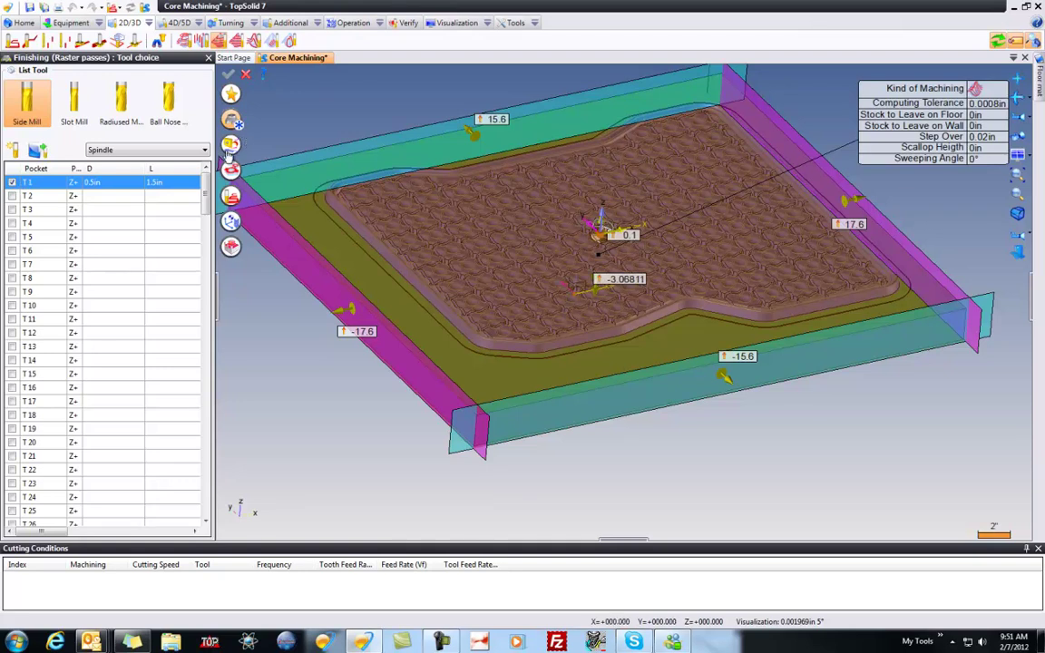
click(167, 184)
click(170, 183)
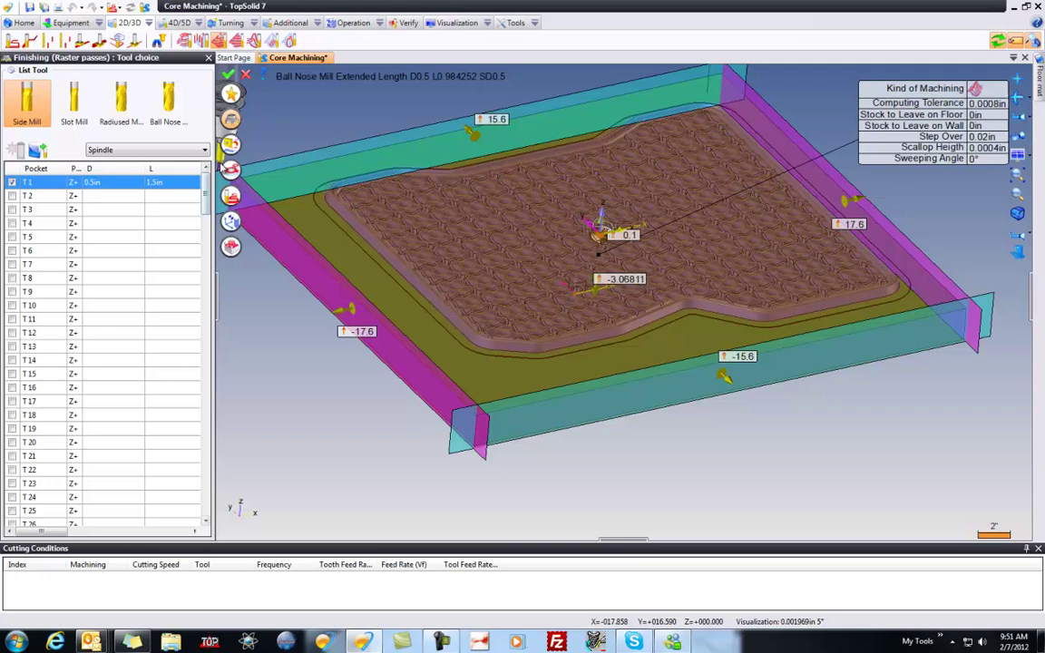
Limit the finishing area by adding the outline curve around the mat as a bounding curve.
click(231, 171)
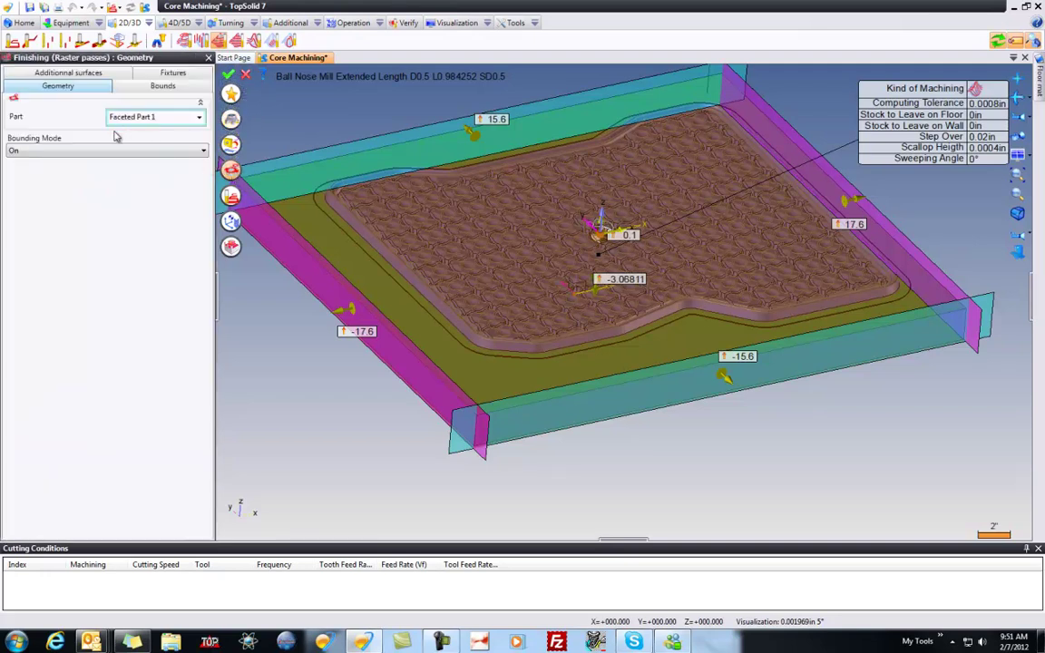
click(163, 85)
scroll(91, 491, down, 3)
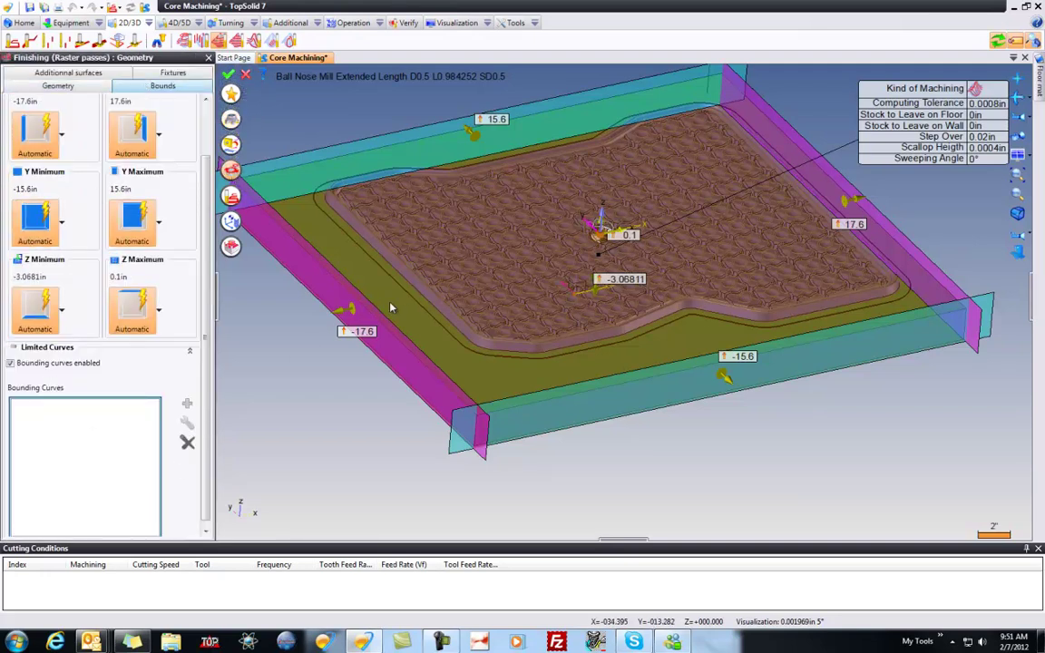
click(366, 267)
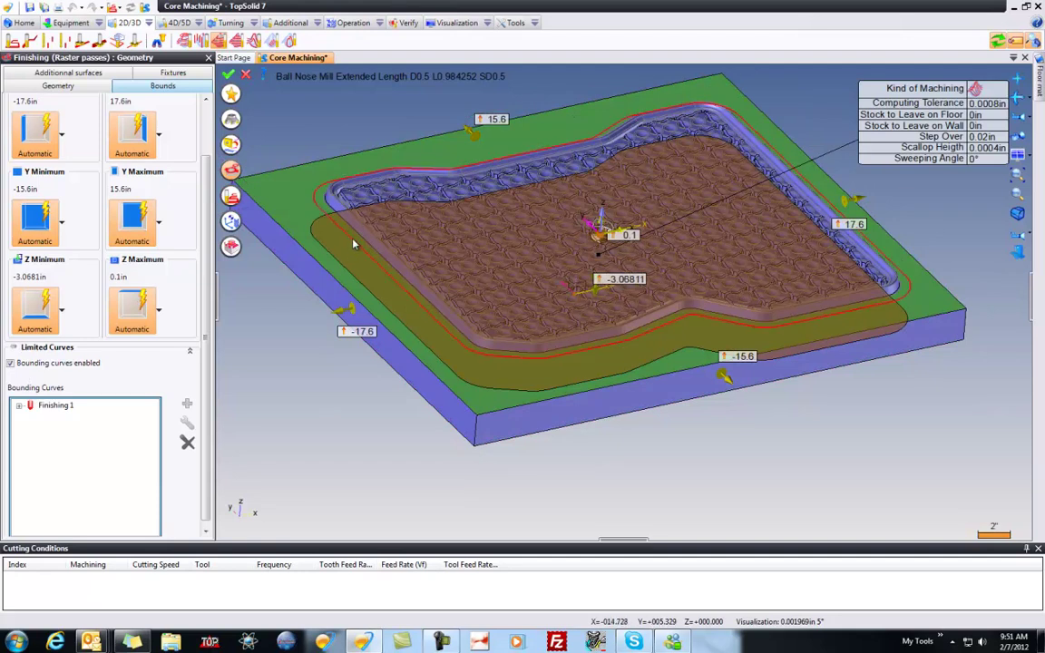
middle_drag(353, 243, 338, 246)
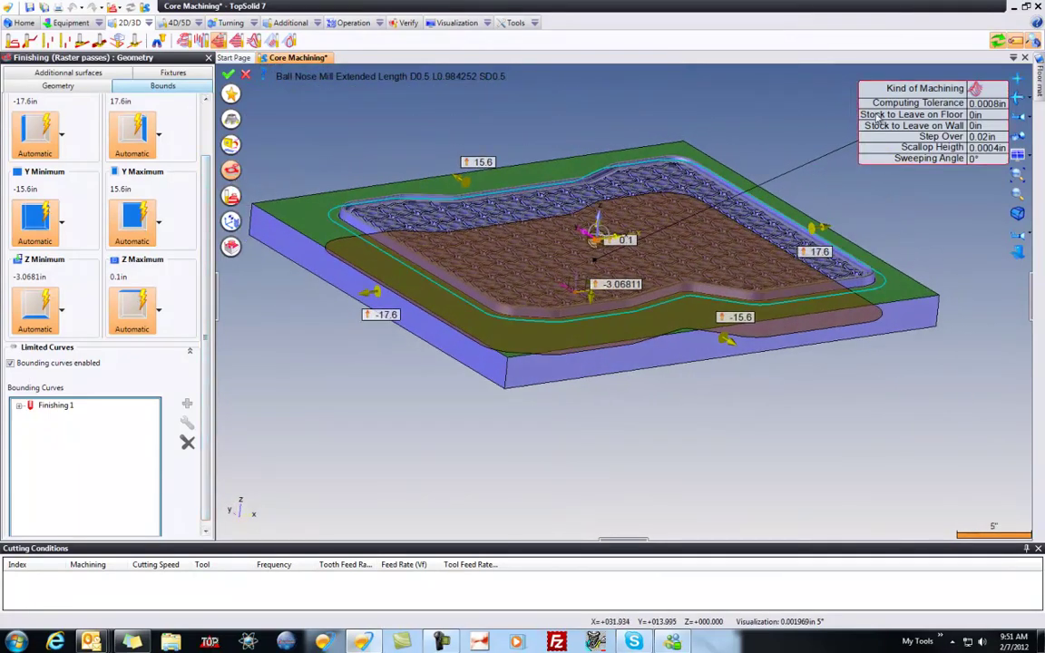
Collapse the cutting conditions pane and open Windows Task Manager below the model to monitor CPU performance.
click(635, 542)
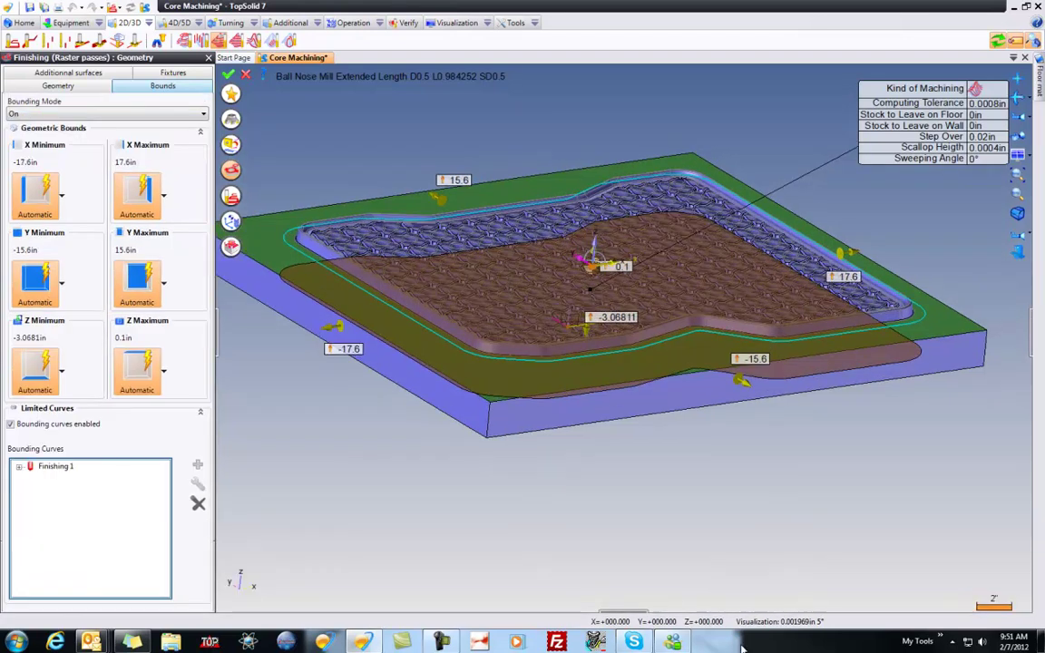
right_click(742, 645)
click(804, 602)
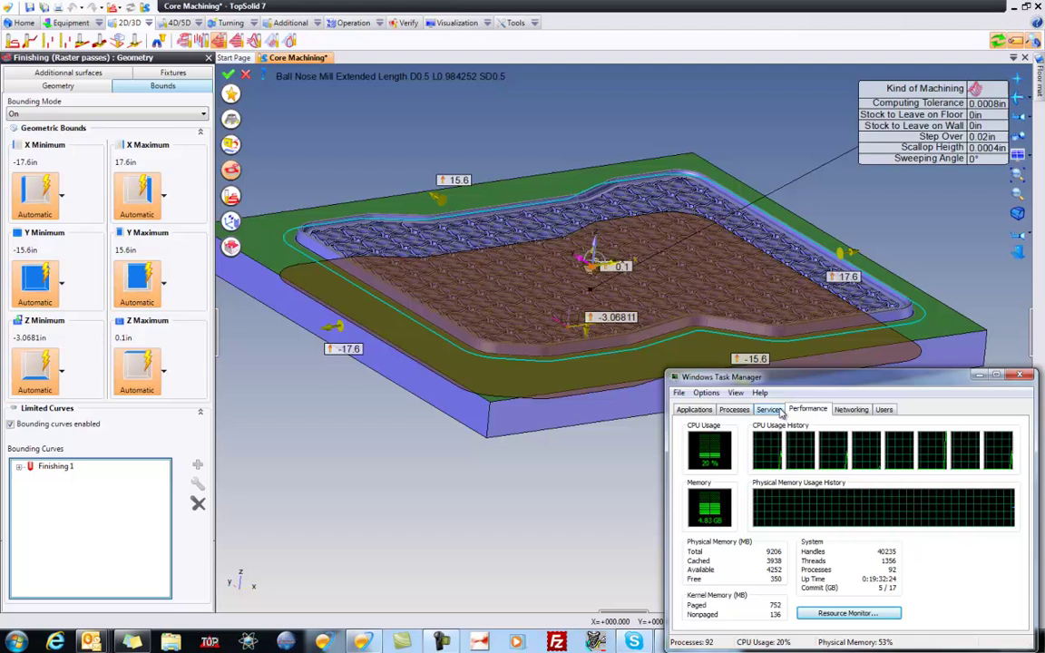
drag(800, 377, 804, 442)
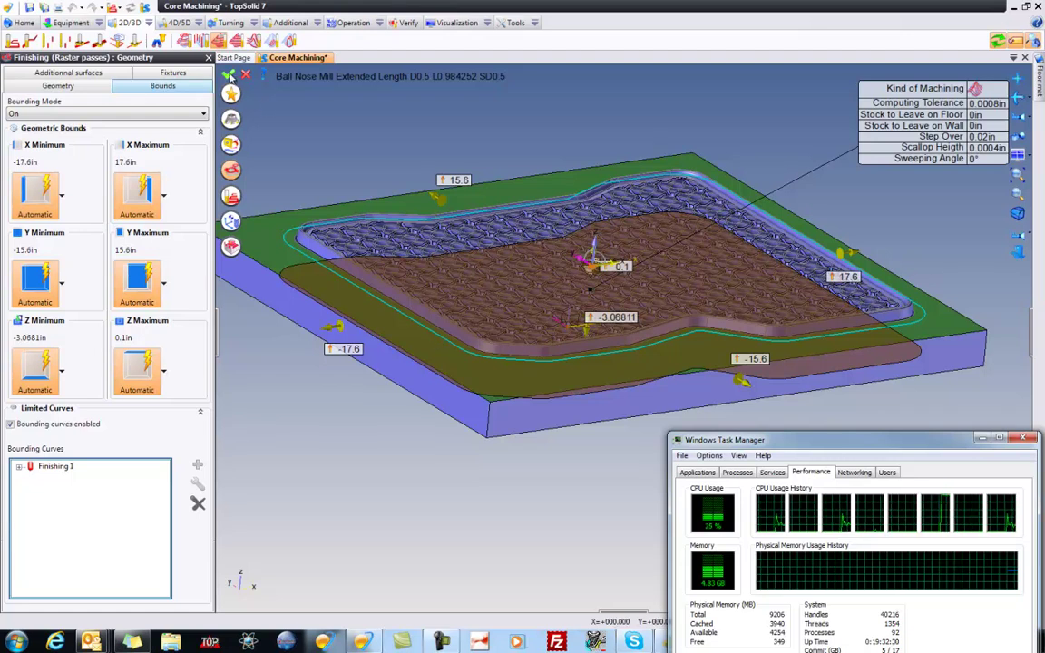
Compute the raster finishing passes, and close Task Manager and the machining simulation.
click(231, 77)
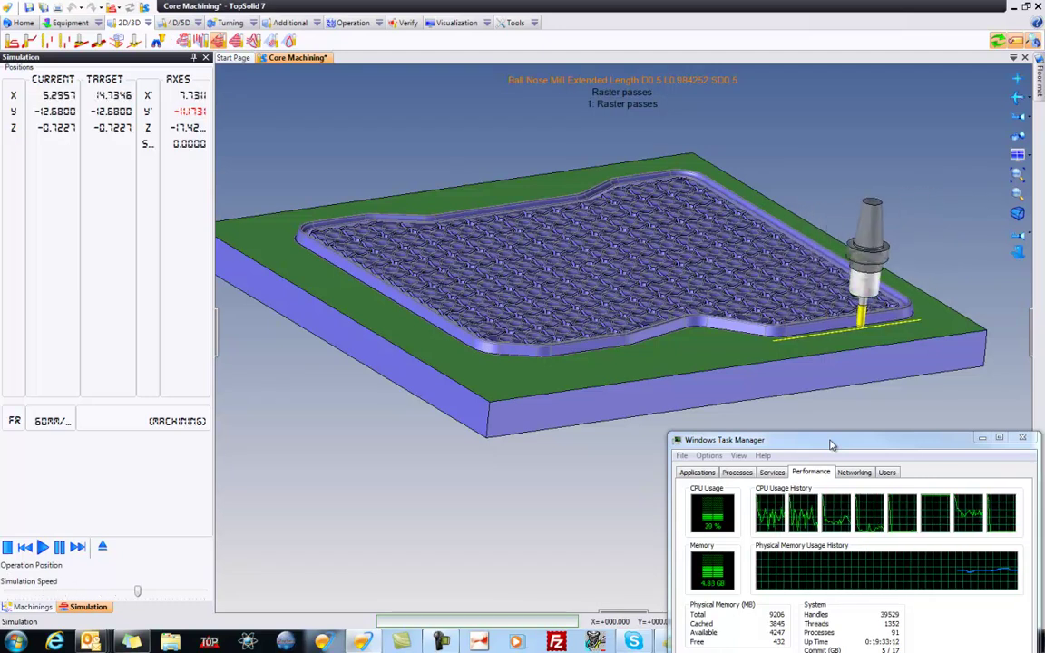
click(1025, 440)
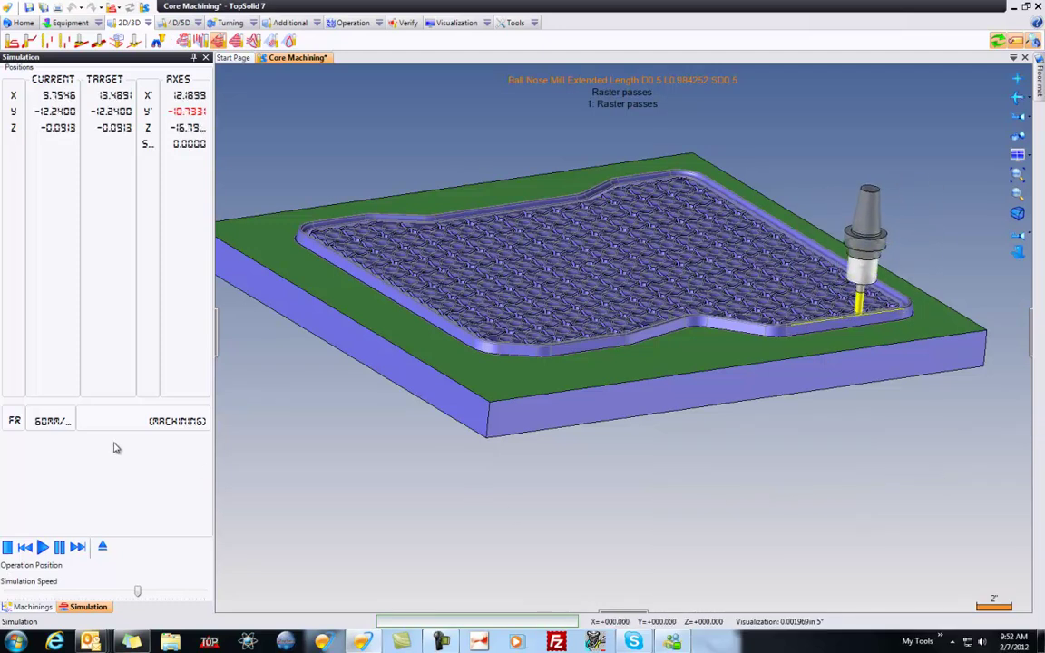
click(102, 548)
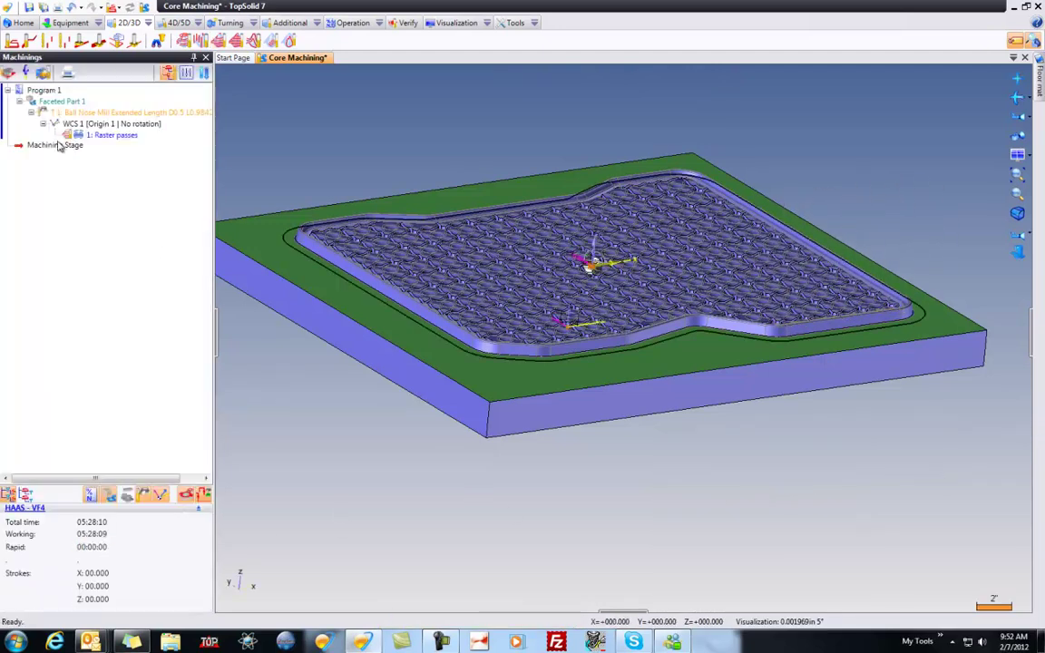
Display the Raster passes toolpath on the core and examine its coverage of the textured surface up close and overall.
click(79, 135)
click(541, 488)
middle_drag(541, 488, 444, 521)
scroll(619, 513, up, 5)
scroll(626, 508, down, 5)
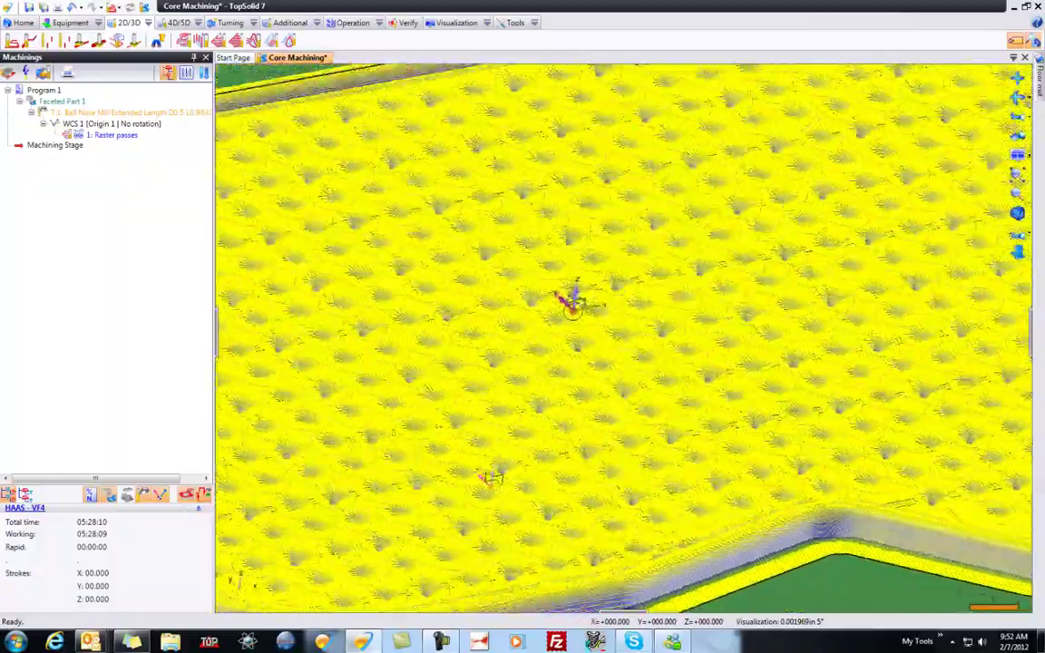
scroll(630, 426, down, 2)
middle_drag(631, 426, 744, 336)
middle_drag(667, 322, 622, 272)
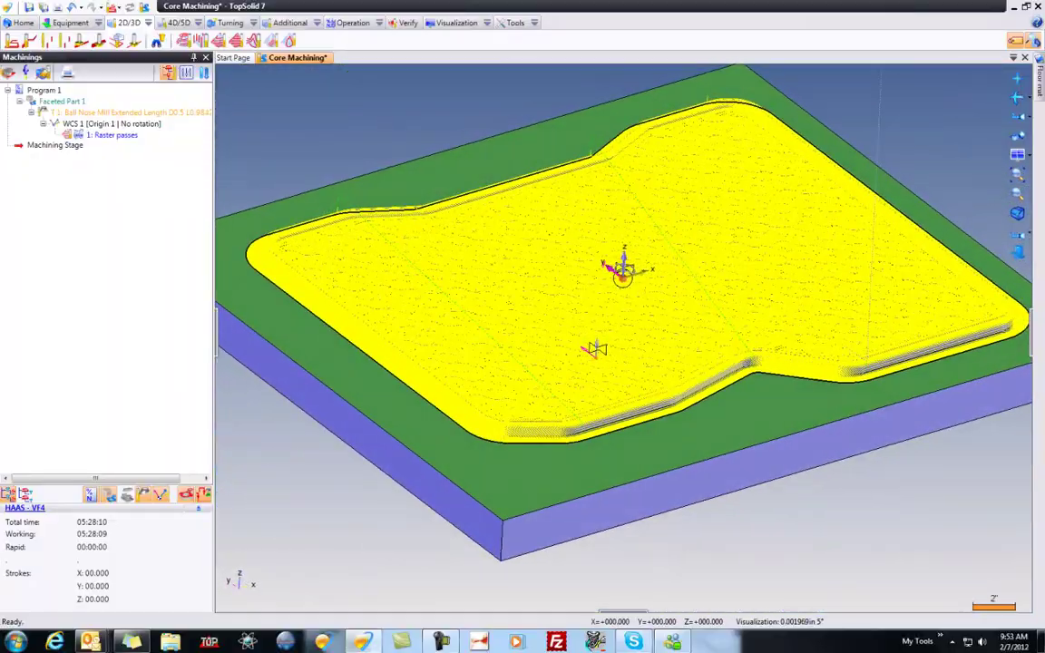